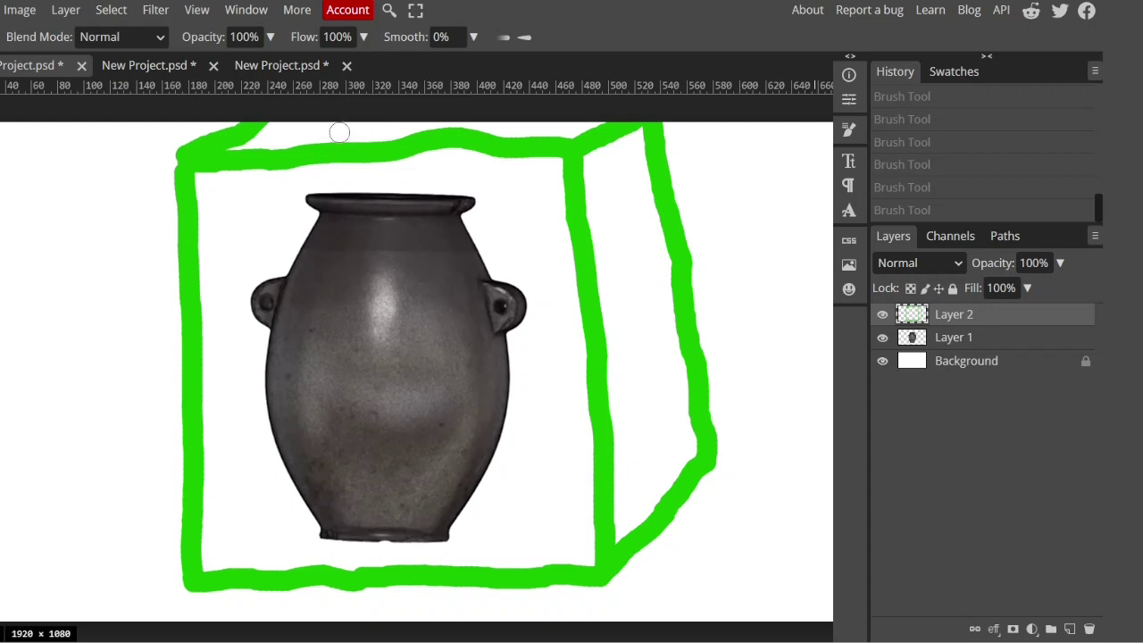
# - Sketch a green cavity outline inside the vase and a horizontal line across its rim, undoing each stroke
pyautogui.moveTo(342, 136)
pyautogui.mouseDown()
pyautogui.moveTo(350, 219)
pyautogui.moveTo(306, 348)
pyautogui.moveTo(304, 425)
pyautogui.moveTo(328, 462)
pyautogui.moveTo(379, 473)
pyautogui.moveTo(433, 451)
pyautogui.moveTo(471, 366)
pyautogui.moveTo(413, 272)
pyautogui.moveTo(429, 129)
pyautogui.mouseUp()
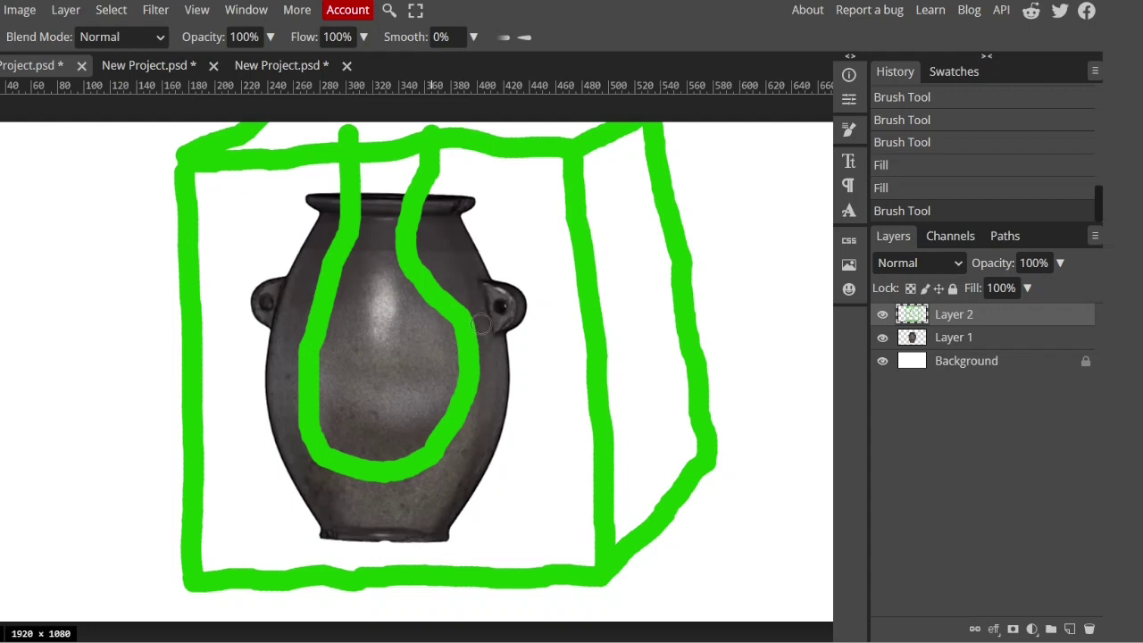
pyautogui.hotkey('ctrl', 'z')
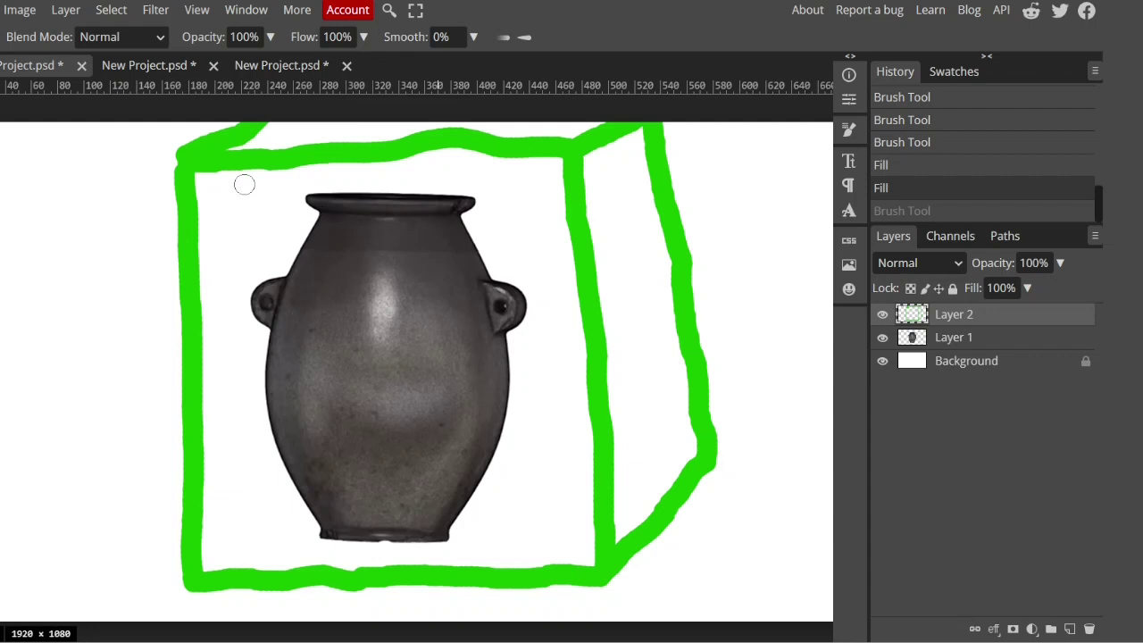
pyautogui.moveTo(244, 185); pyautogui.dragTo(638, 185)
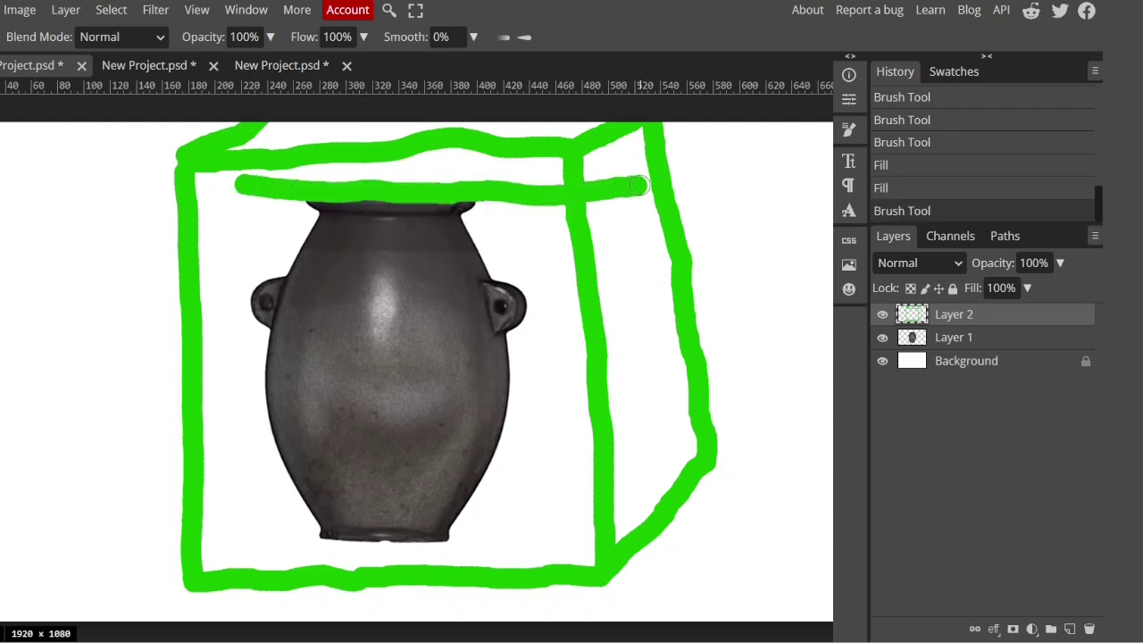
pyautogui.hotkey('ctrl', 'z')
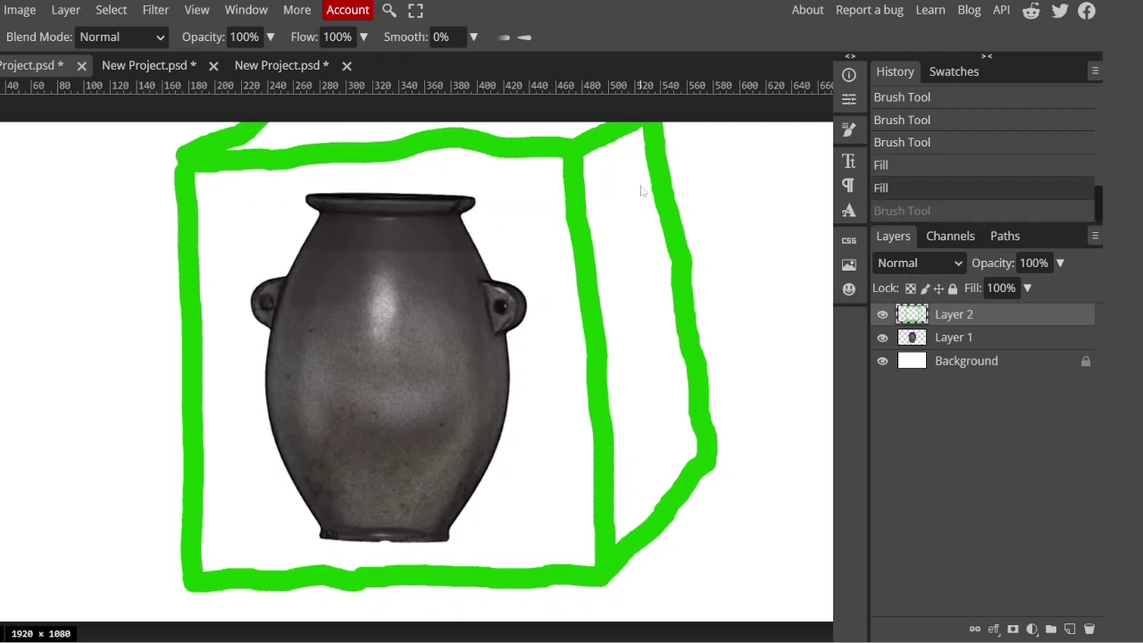
# - Hide the green box drawing on Layer 2 and rotate the vase on Layer 1 upside down by about 180°
pyautogui.click(882, 314)
pyautogui.click(973, 341)
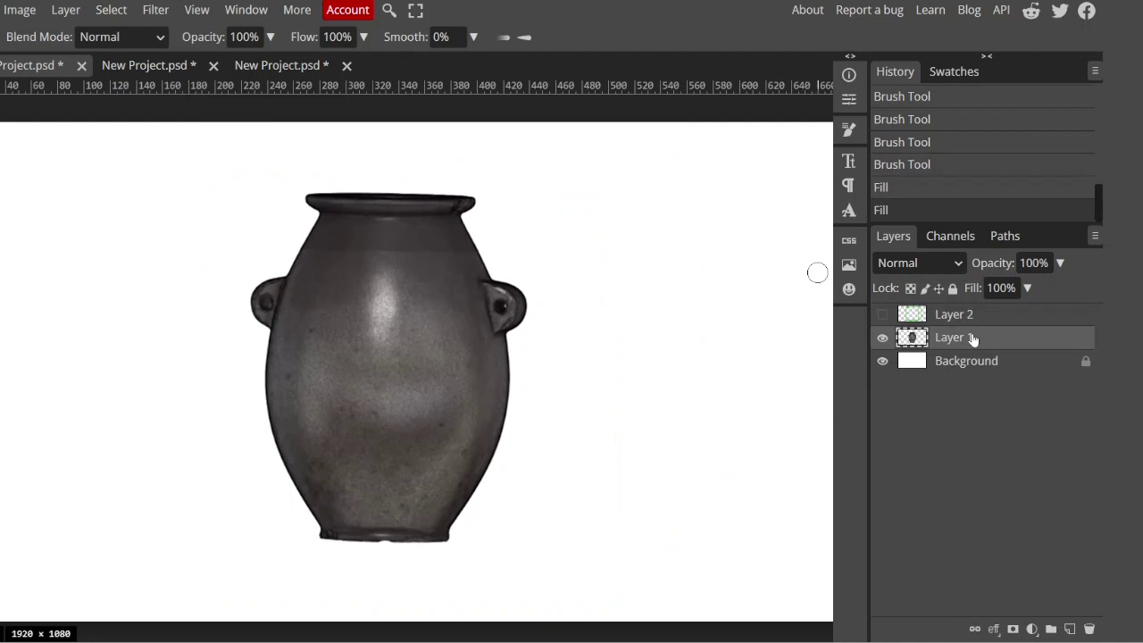
pyautogui.hotkey('ctrl', 'alt', 't')
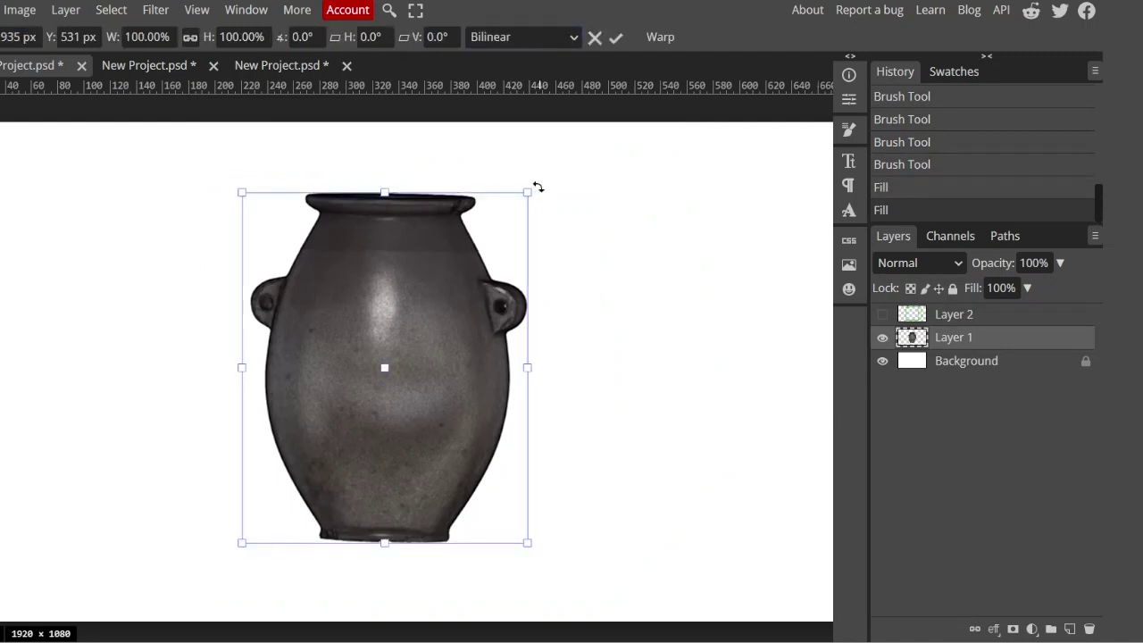
pyautogui.moveTo(538, 187); pyautogui.dragTo(233, 542)
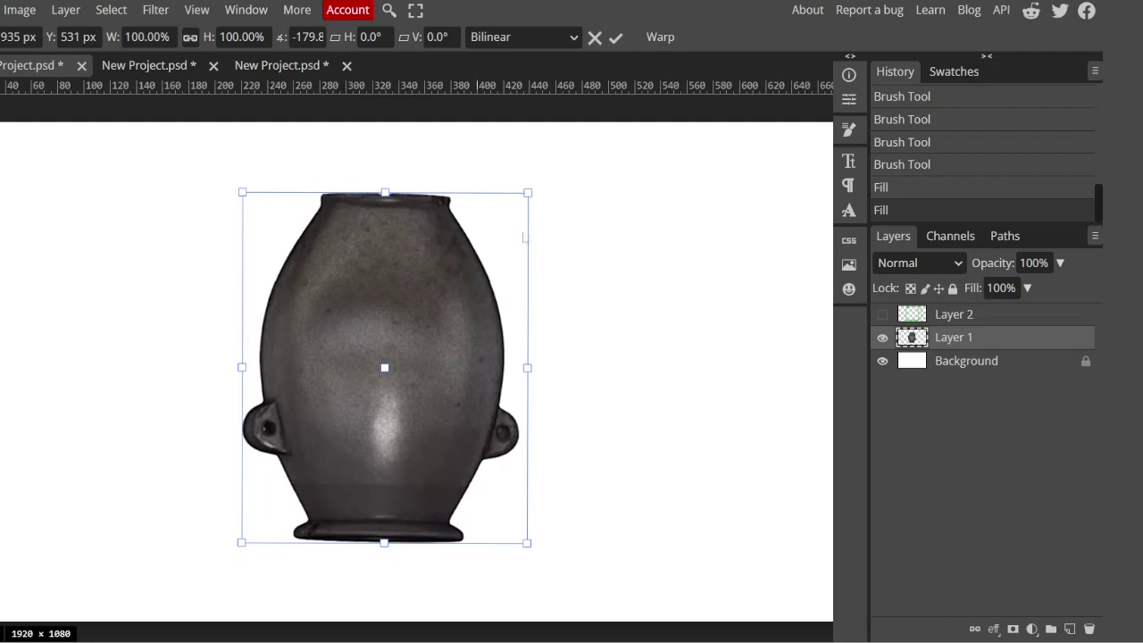
pyautogui.click(616, 38)
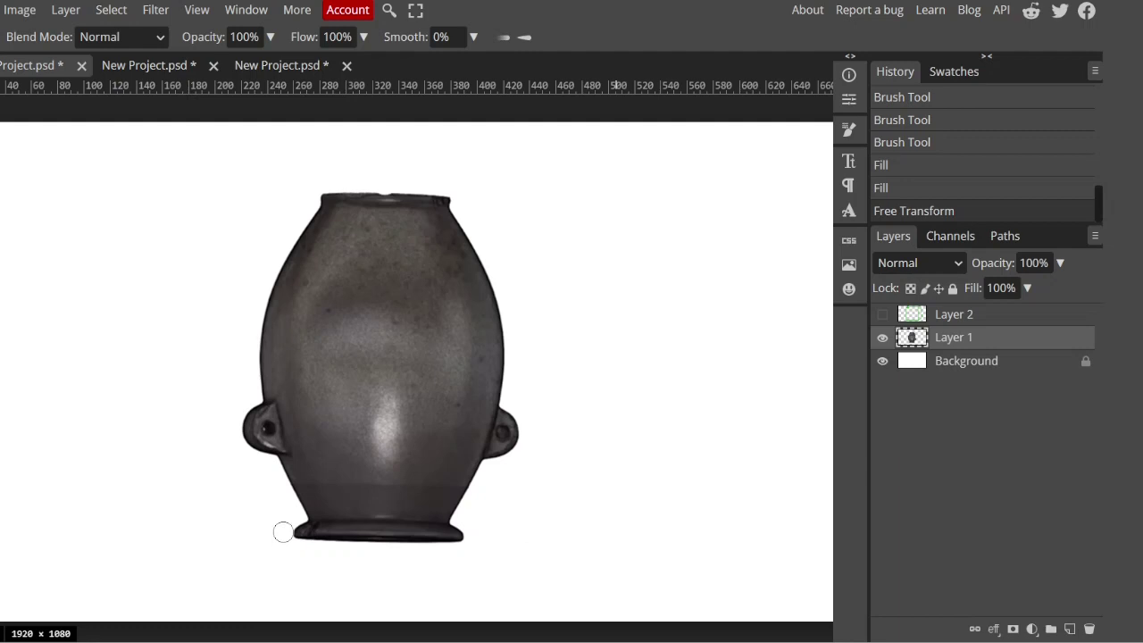
# - Sketch a green outline along the inverted vase's left side and top, and try a band between the handles, undoing only the band
pyautogui.moveTo(283, 532)
pyautogui.mouseDown()
pyautogui.moveTo(302, 513)
pyautogui.moveTo(273, 493)
pyautogui.moveTo(262, 457)
pyautogui.moveTo(237, 450)
pyautogui.moveTo(256, 399)
pyautogui.mouseUp()
pyautogui.moveTo(255, 399)
pyautogui.mouseDown()
pyautogui.moveTo(259, 290)
pyautogui.moveTo(311, 185)
pyautogui.moveTo(557, 192)
pyautogui.mouseUp()
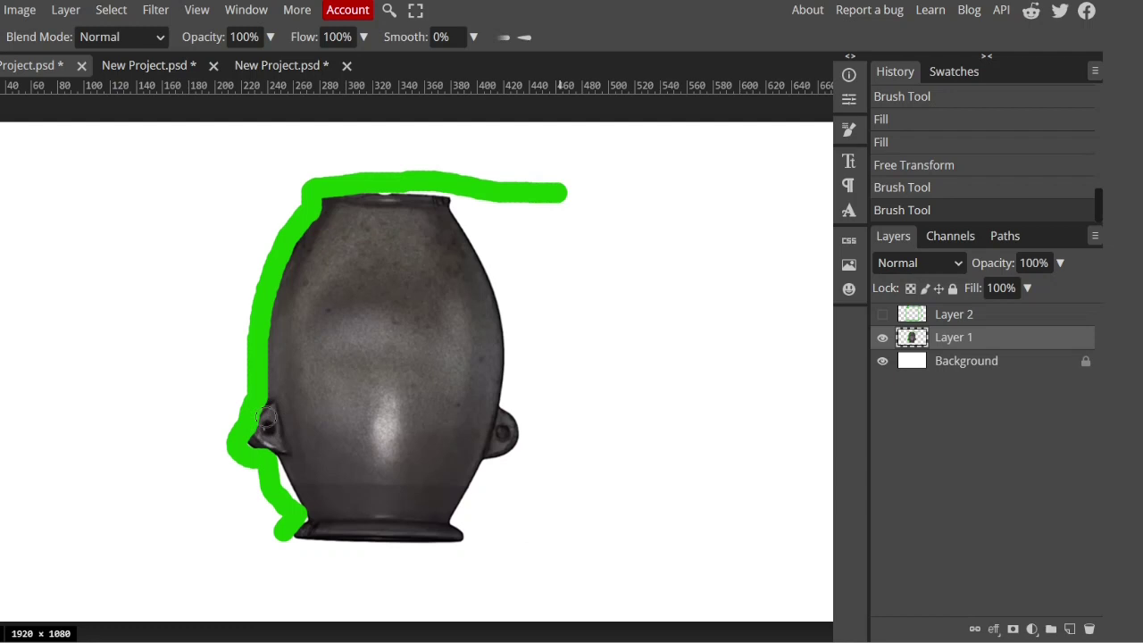
pyautogui.click(266, 420)
pyautogui.moveTo(266, 421)
pyautogui.mouseDown()
pyautogui.moveTo(507, 425)
pyautogui.moveTo(489, 440)
pyautogui.moveTo(252, 437)
pyautogui.mouseUp()
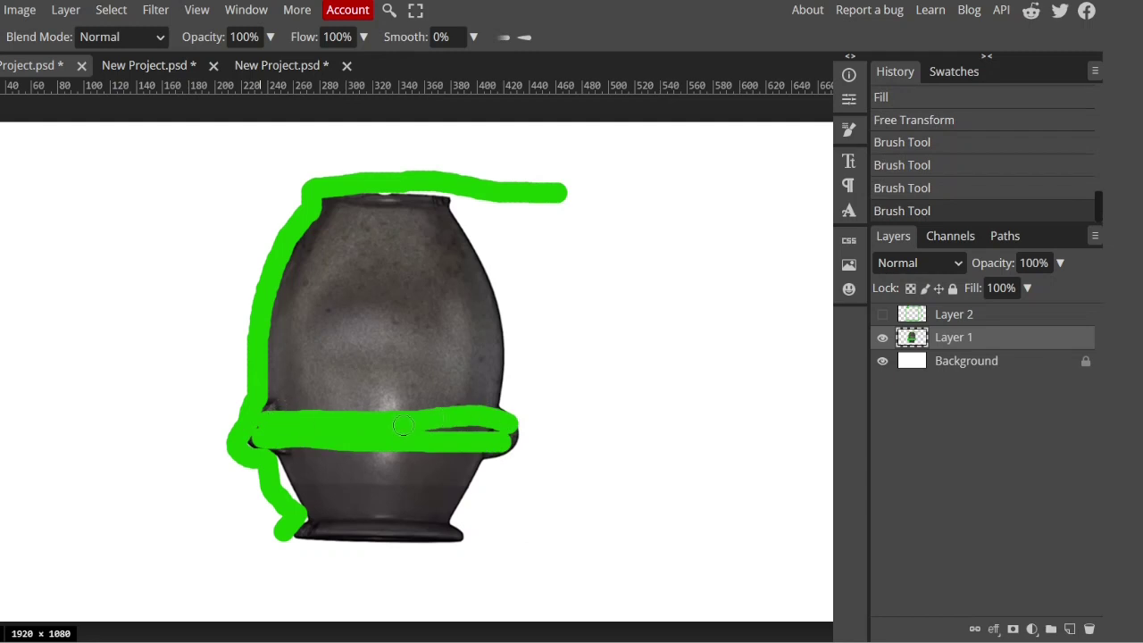
pyautogui.hotkey('ctrl', 'z')
pyautogui.hotkey('ctrl', 'z')
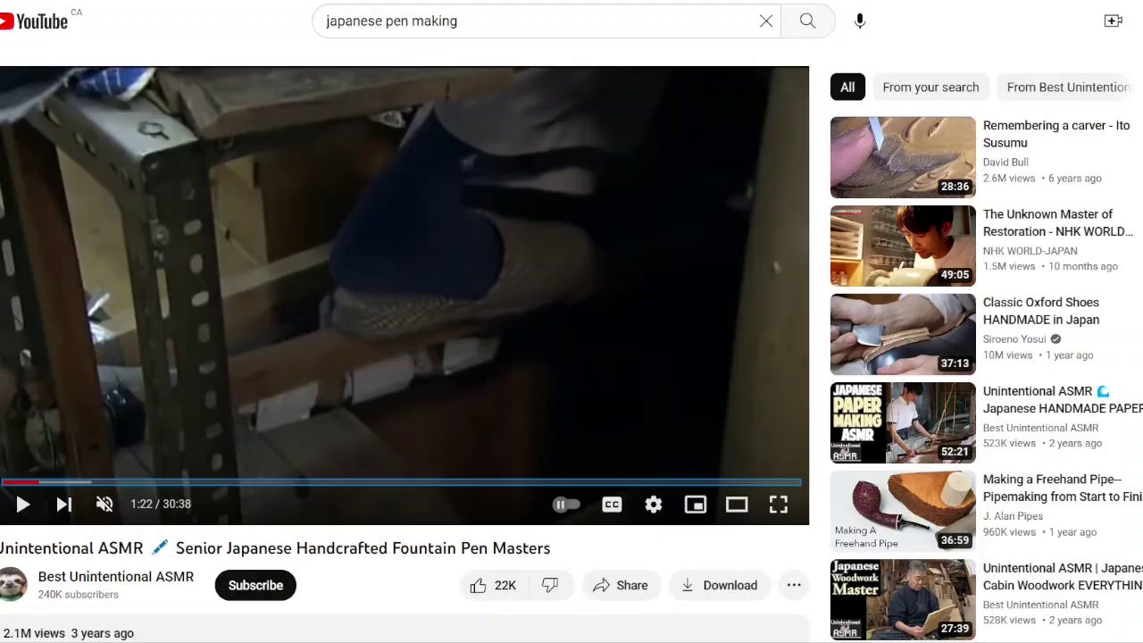
# - Switch to YouTube and view the Japanese fountain pen video and the New Haven metal planer restoration video
pyautogui.click(285, 324)
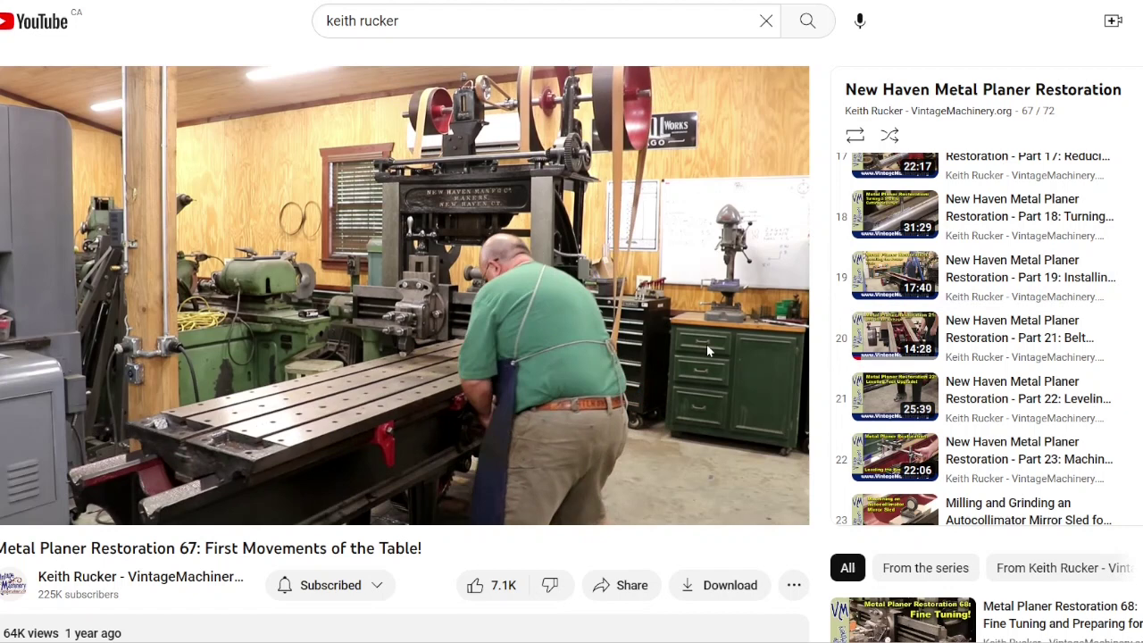
pyautogui.click(505, 236)
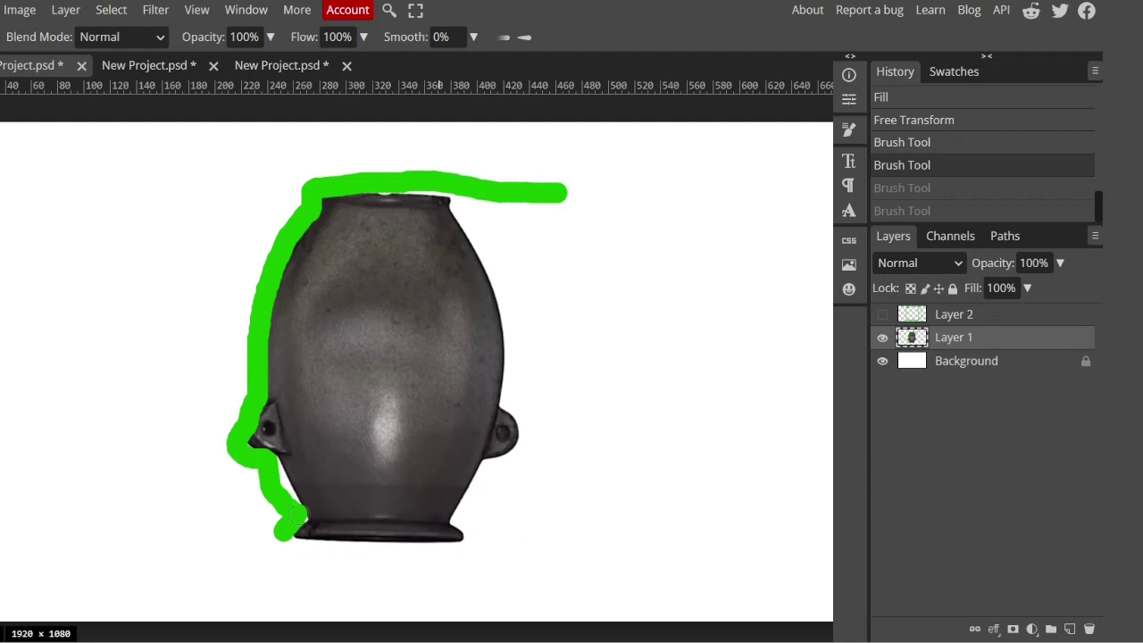
# - Return to the vase drawing, undo its green outline, and try a single stroke along the left side straight across the handle
pyautogui.hotkey('ctrl', 'z')
pyautogui.hotkey('ctrl', 'z')
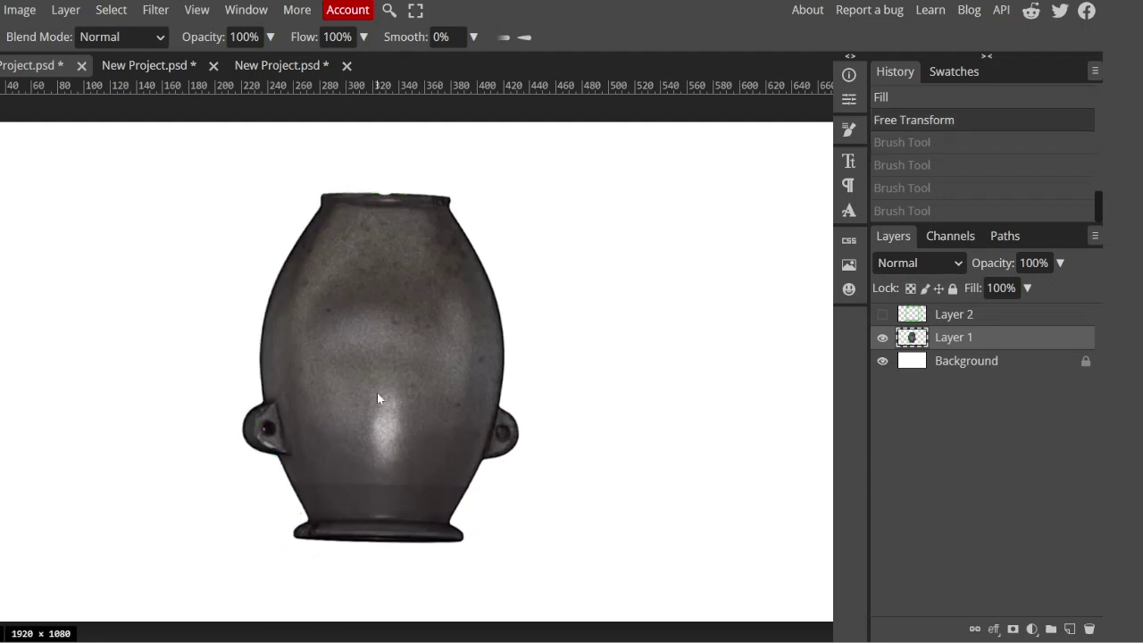
pyautogui.click(298, 519)
pyautogui.moveTo(298, 518)
pyautogui.mouseDown()
pyautogui.moveTo(261, 446)
pyautogui.moveTo(261, 266)
pyautogui.moveTo(288, 215)
pyautogui.moveTo(320, 204)
pyautogui.mouseUp()
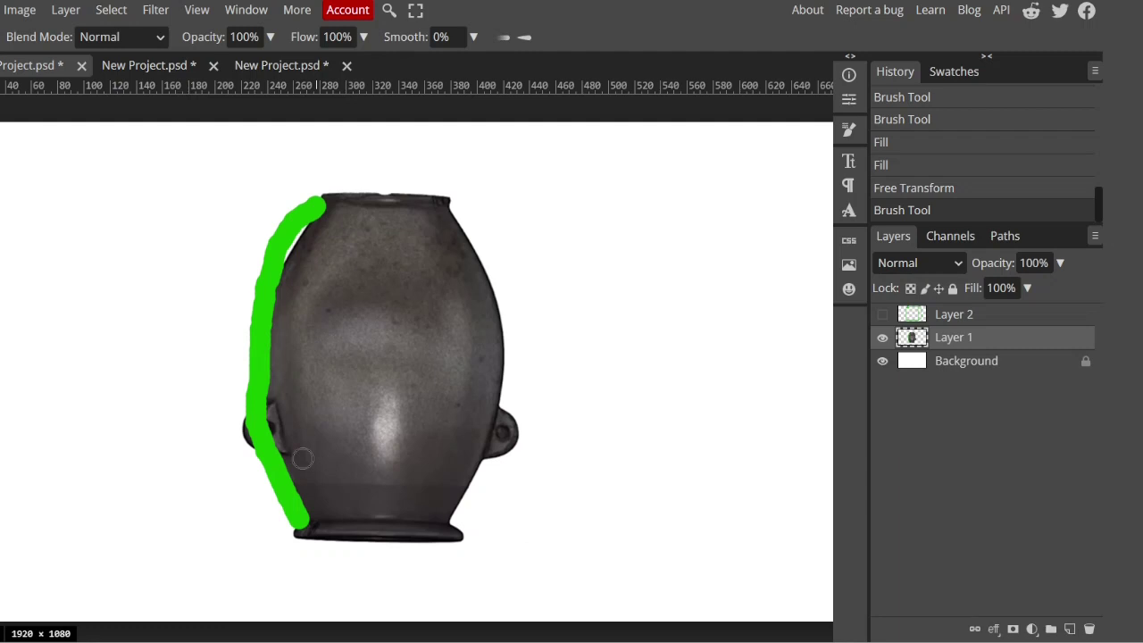
pyautogui.hotkey('ctrl', 'z')
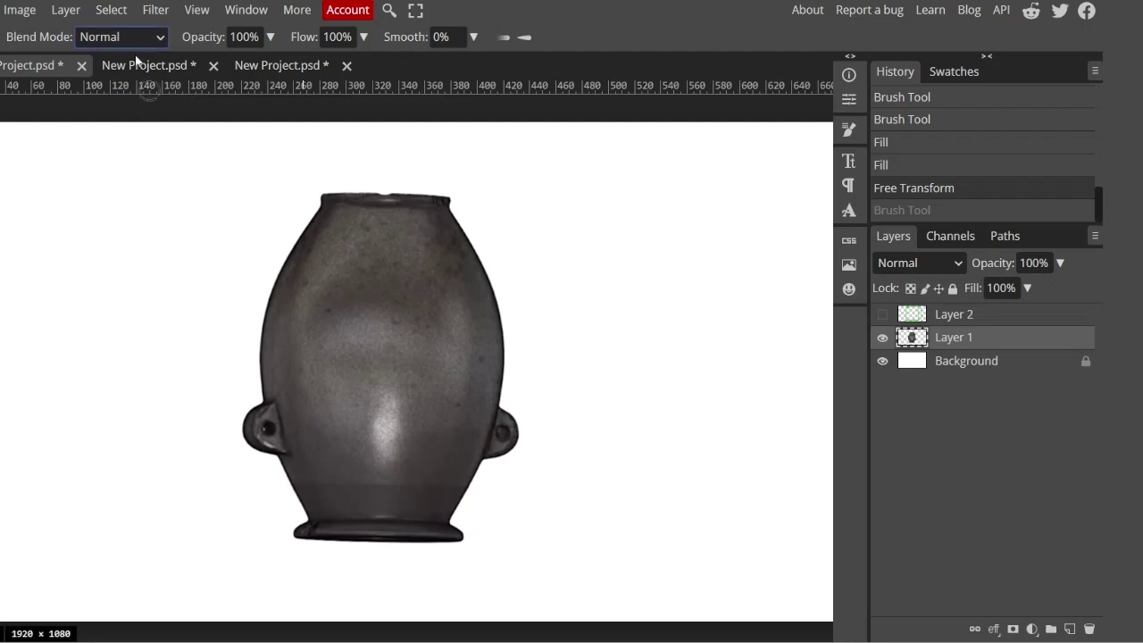
# - In the grey circle document, add a new layer and paint a short vertical green stroke above the left lug
pyautogui.click(261, 65)
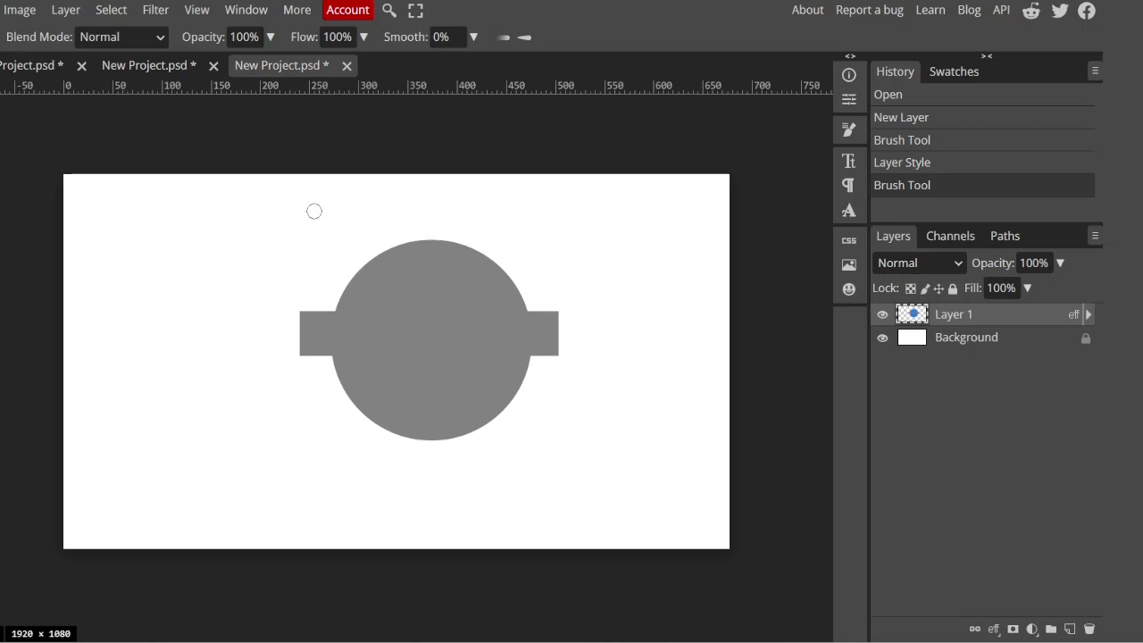
pyautogui.moveTo(317, 209); pyautogui.dragTo(317, 268)
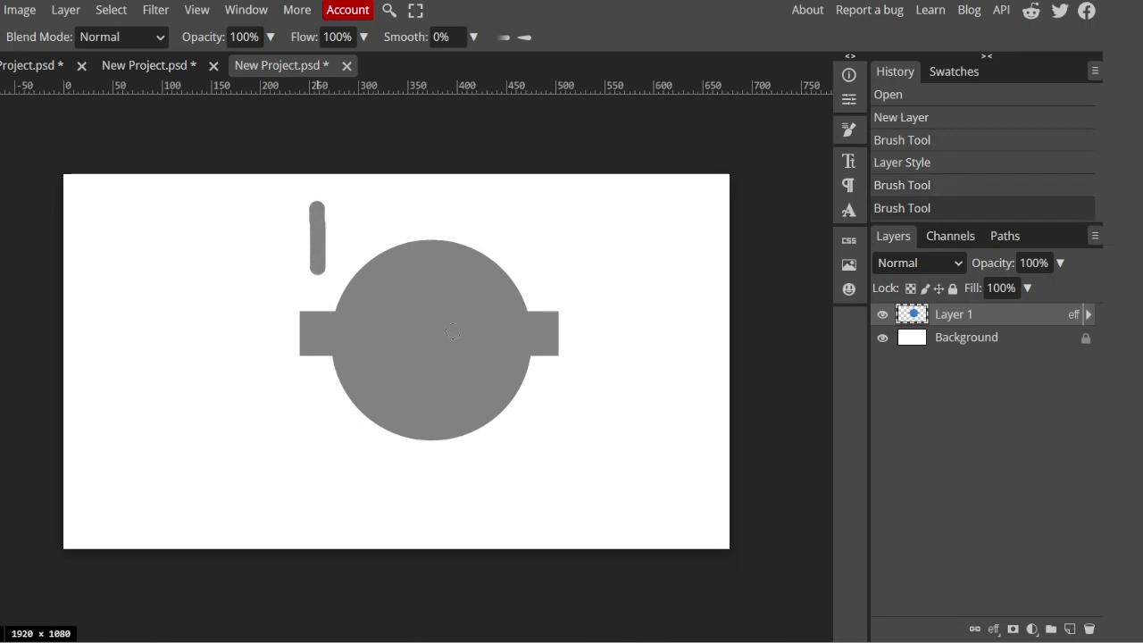
pyautogui.hotkey('ctrl', 'z')
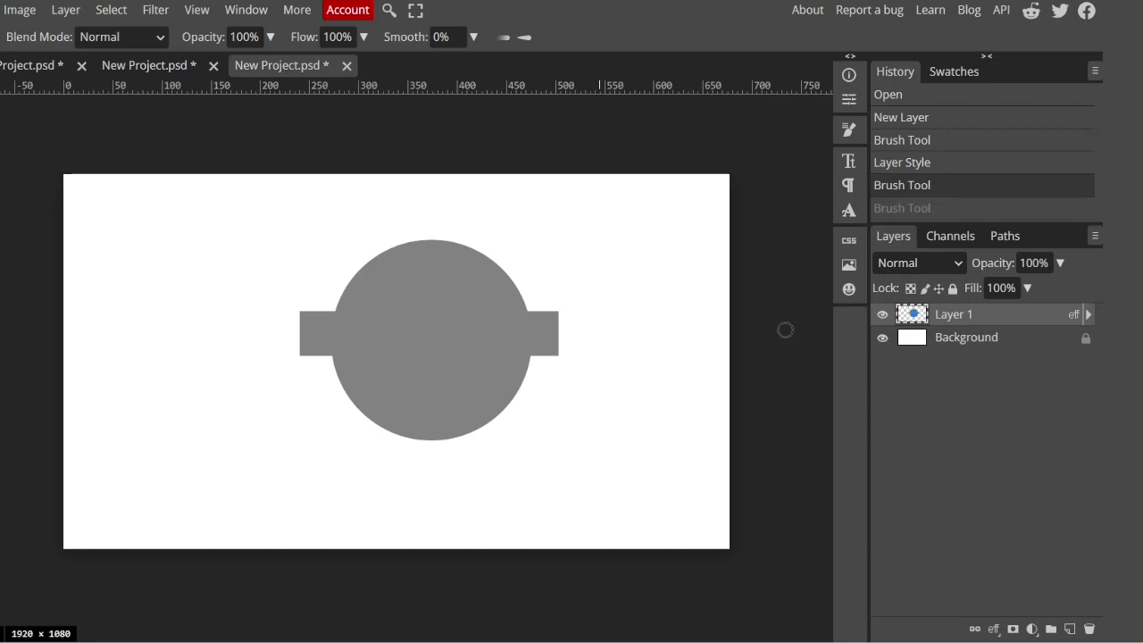
pyautogui.click(1070, 628)
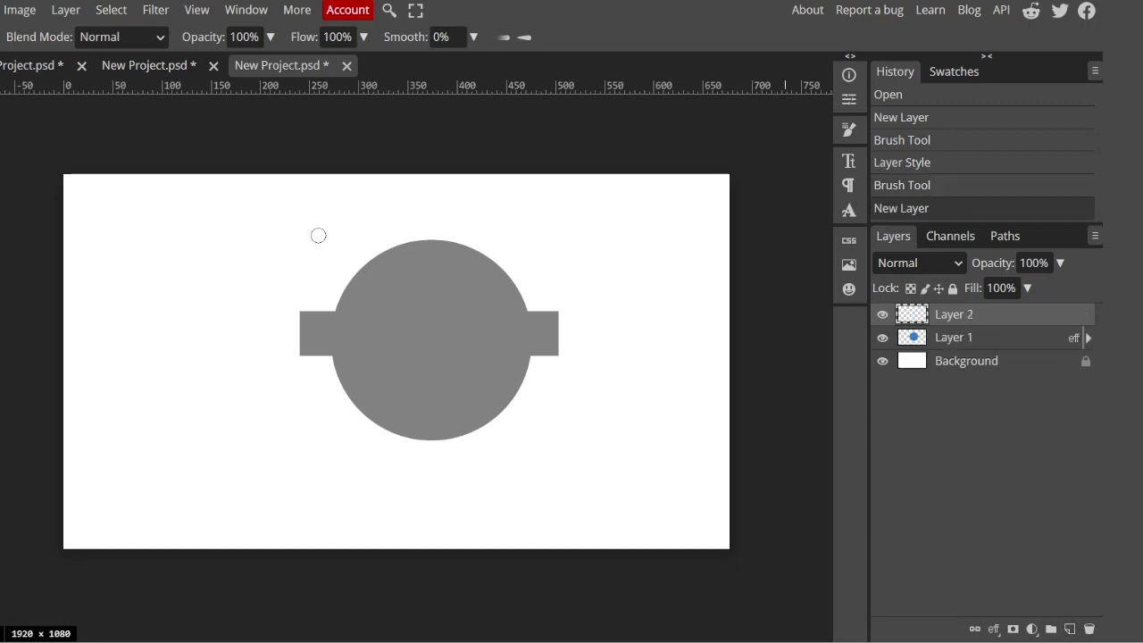
pyautogui.moveTo(320, 223); pyautogui.dragTo(321, 286)
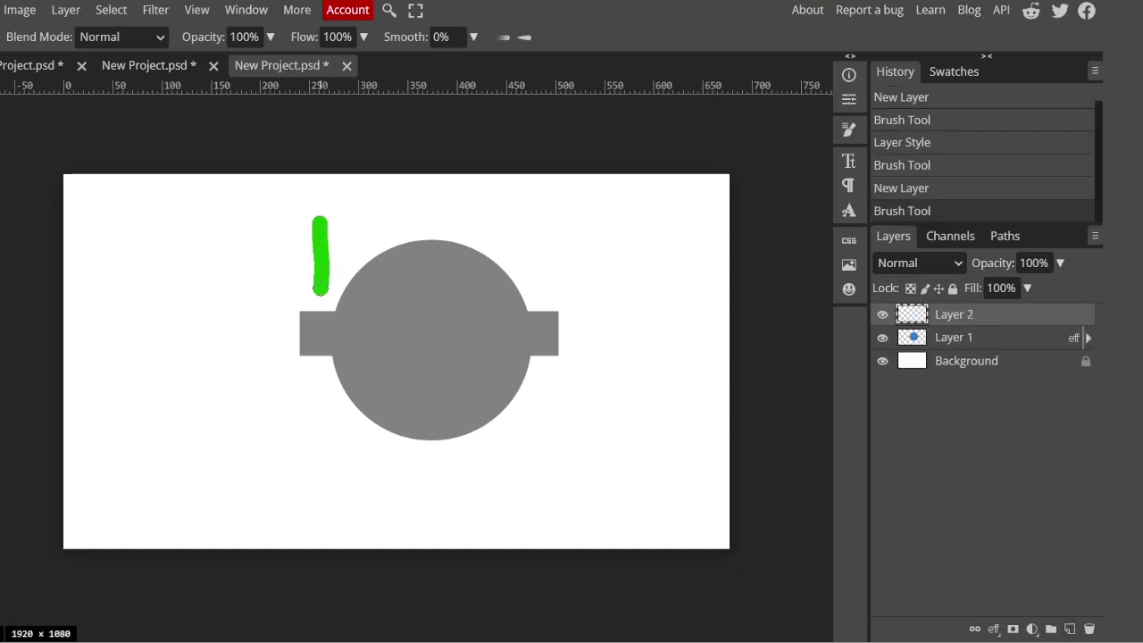
# - Rotate the grey lugged circle on Layer 1 to about 1.5° and reposition it at about X 1046 px, Y 480 px
pyautogui.click(937, 341)
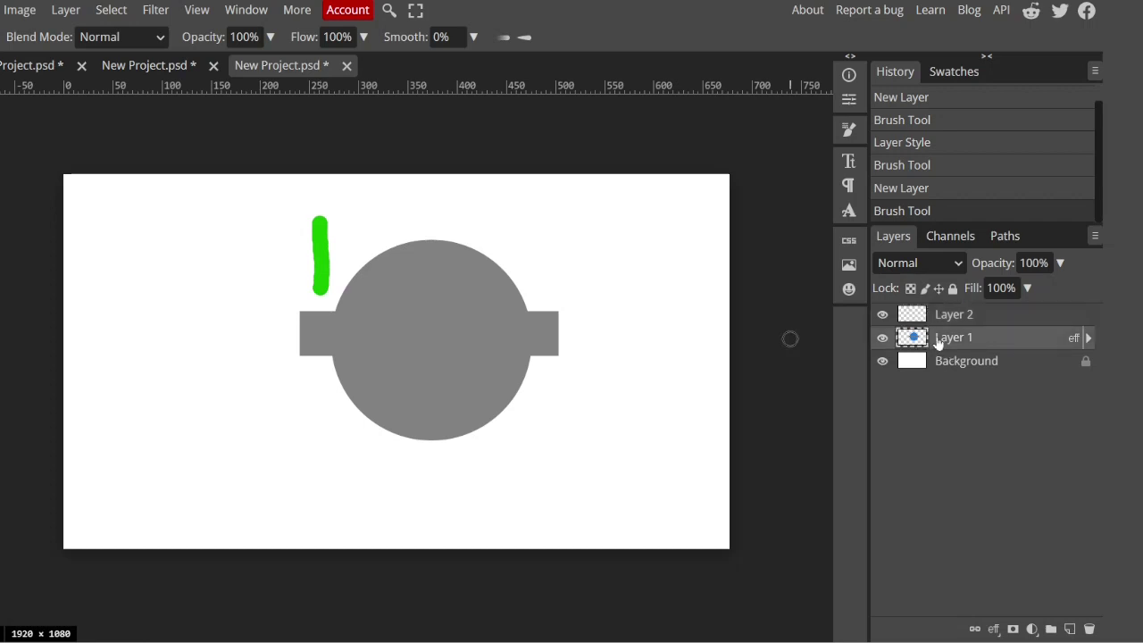
pyautogui.hotkey('ctrl', 'alt', 't')
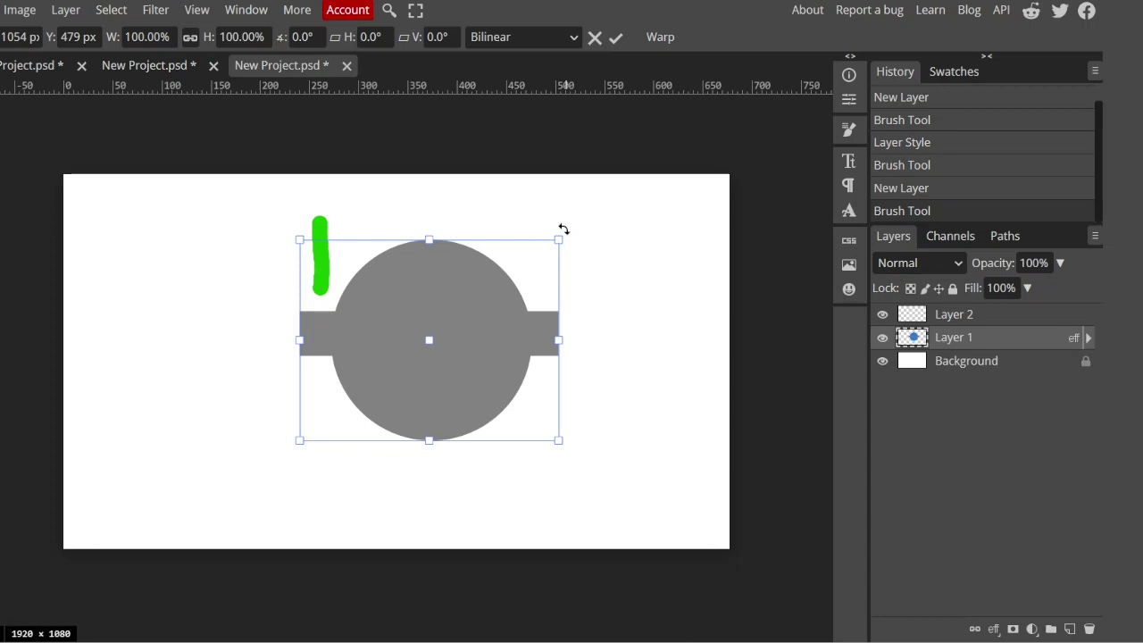
pyautogui.moveTo(564, 229); pyautogui.dragTo(592, 227)
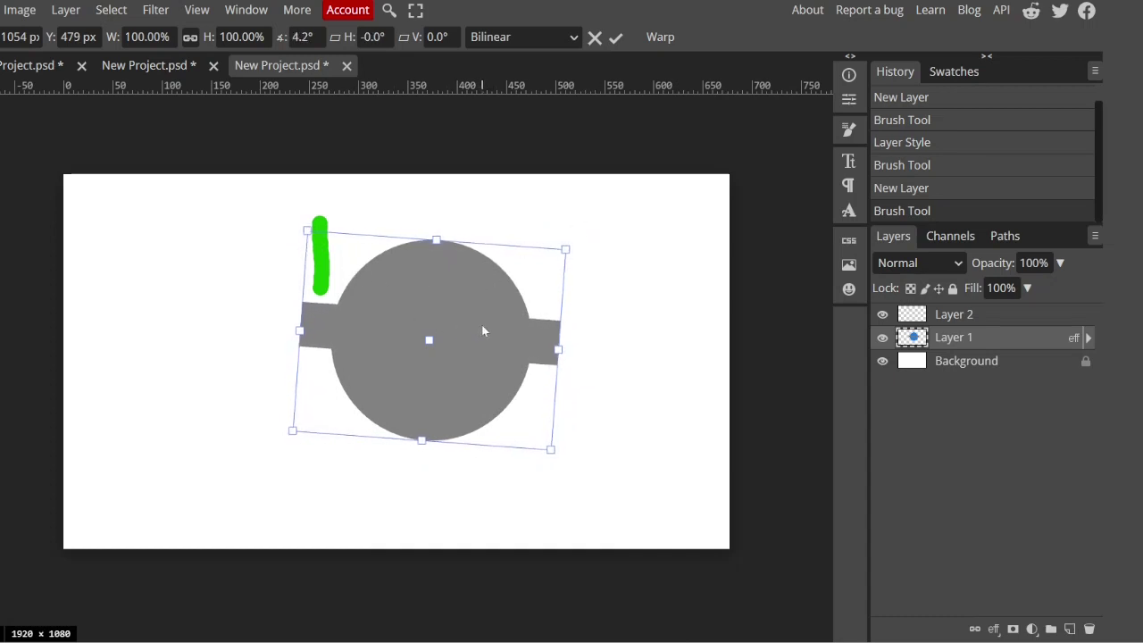
pyautogui.moveTo(482, 332); pyautogui.dragTo(262, 317)
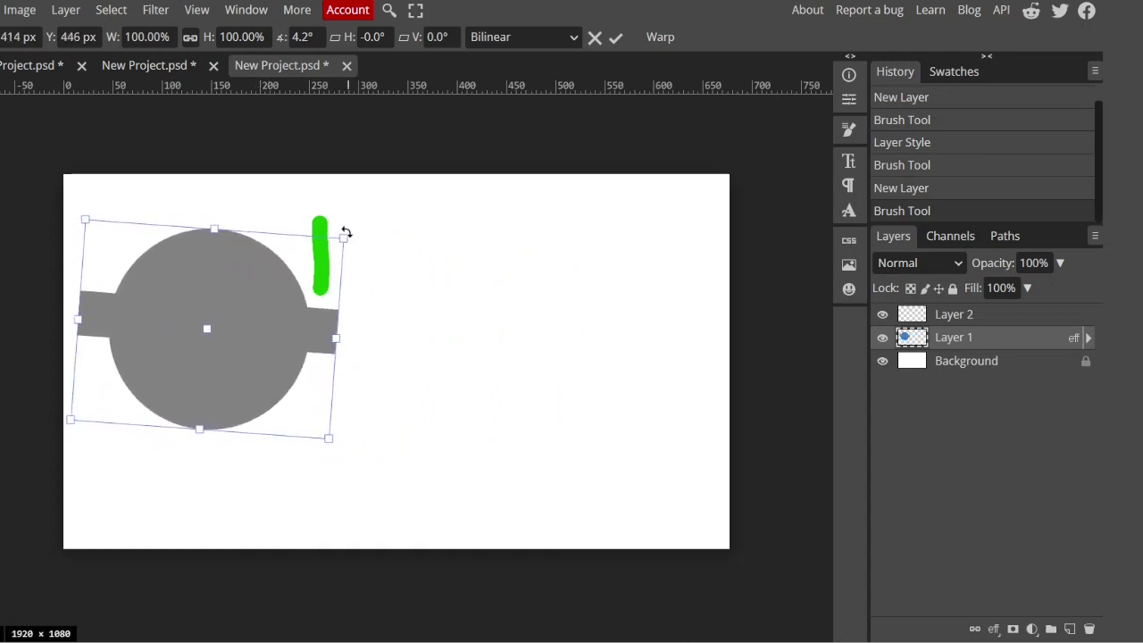
pyautogui.moveTo(347, 231); pyautogui.dragTo(342, 226)
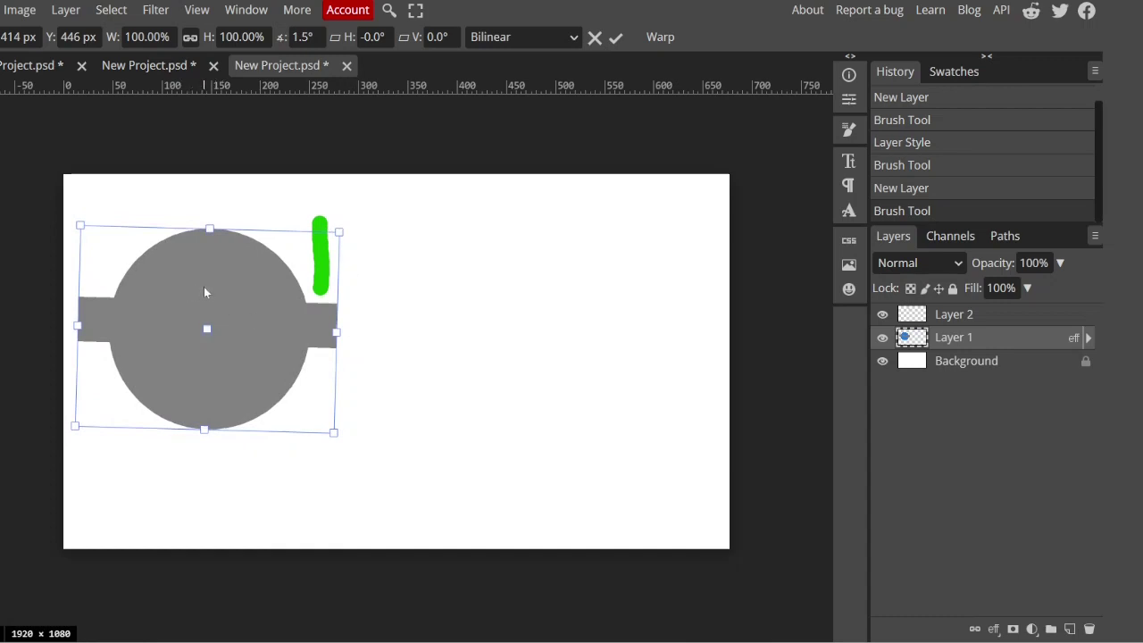
pyautogui.moveTo(203, 294); pyautogui.dragTo(424, 305)
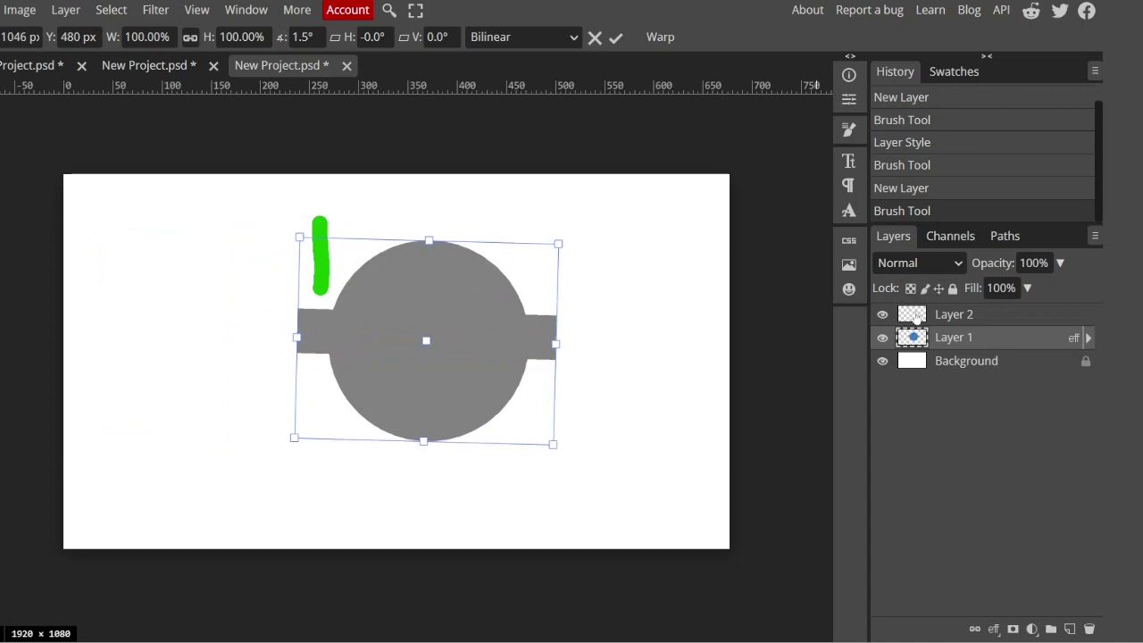
pyautogui.press('Return')
# - Select Layer 2 and move the green stroke slightly up and to the left above the lug
pyautogui.press('b')
pyautogui.hotkey('alt', ']')
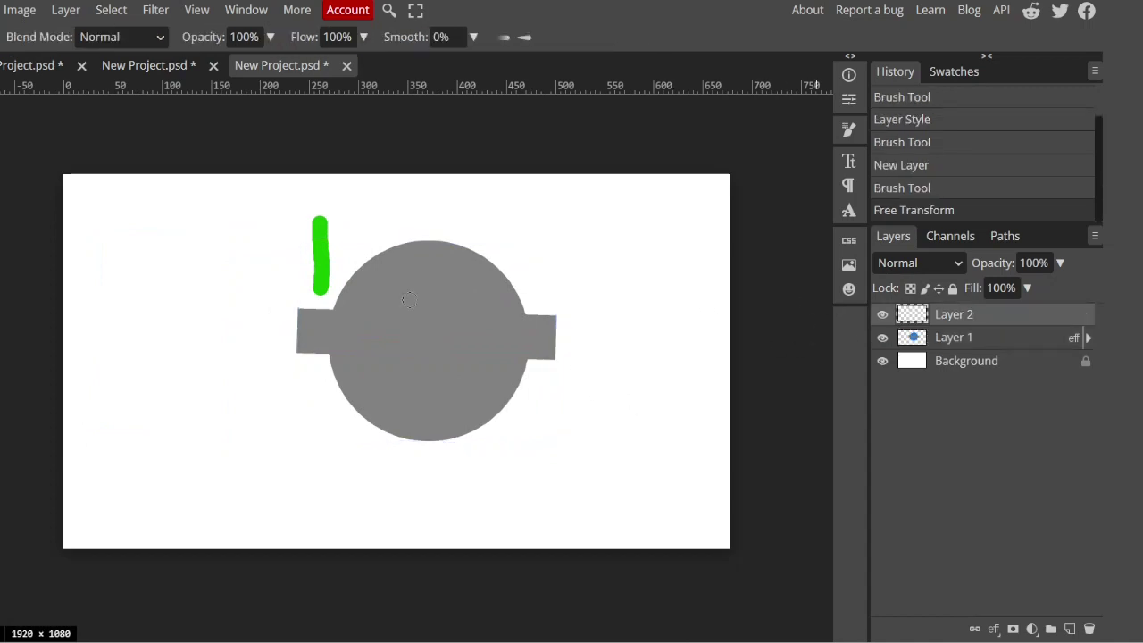
pyautogui.press('v')
pyautogui.moveTo(323, 254)
pyautogui.mouseDown()
pyautogui.moveTo(411, 242)
pyautogui.moveTo(554, 255)
pyautogui.moveTo(318, 252)
pyautogui.mouseUp()
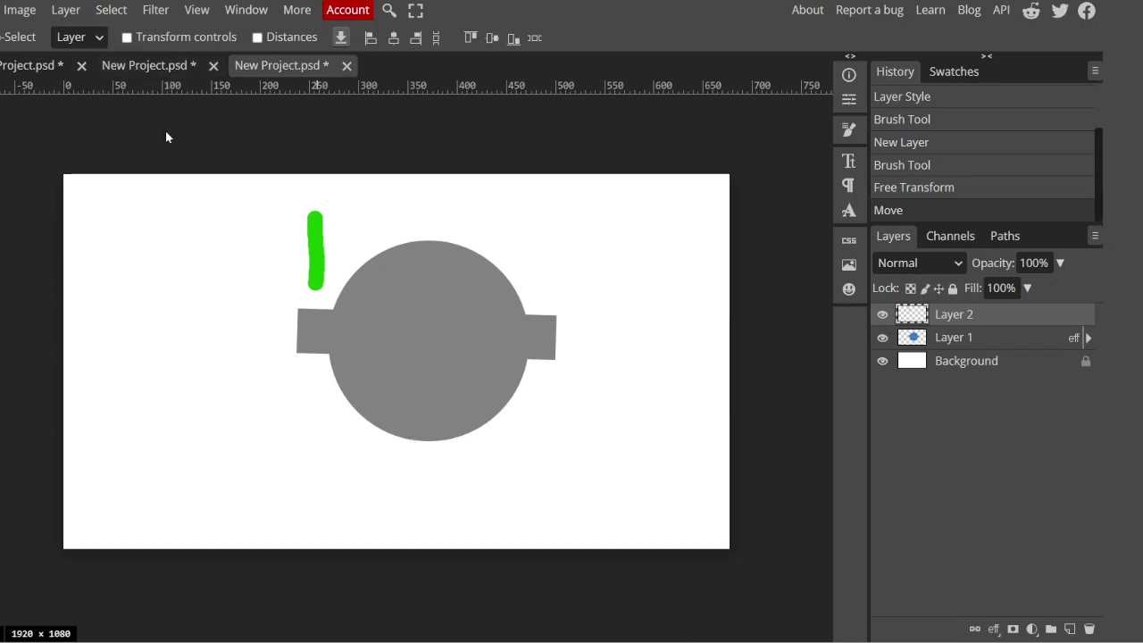
# - Compare the granite vase photo with the inverted vase and grey circle documents, ending on the inverted vase
pyautogui.click(135, 70)
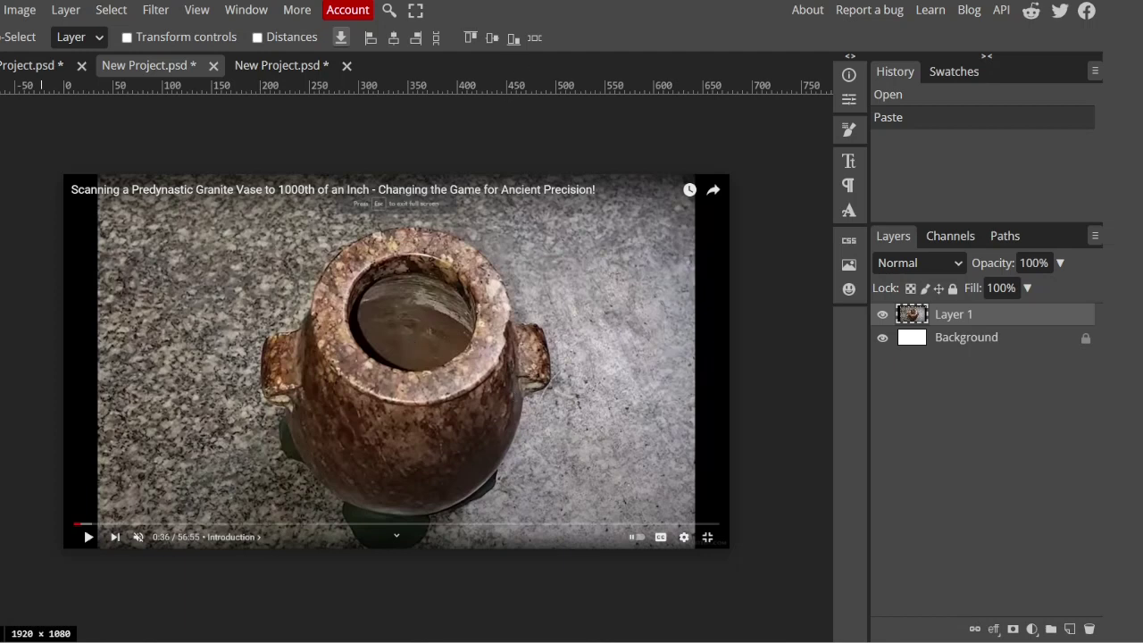
pyautogui.click(63, 71)
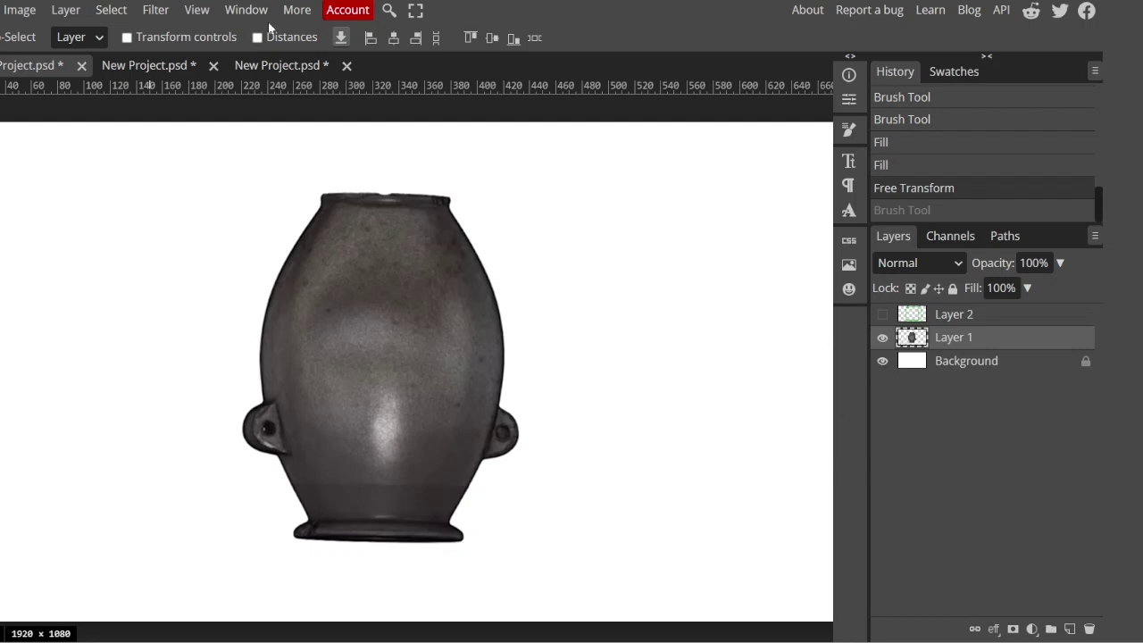
pyautogui.click(265, 66)
pyautogui.click(129, 68)
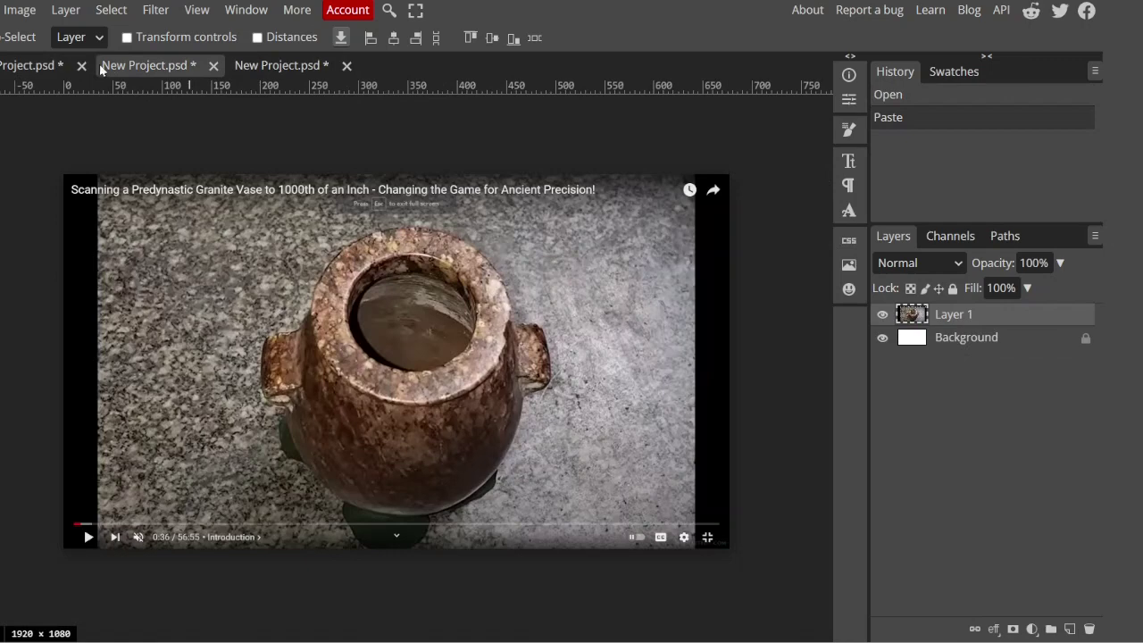
pyautogui.click(59, 65)
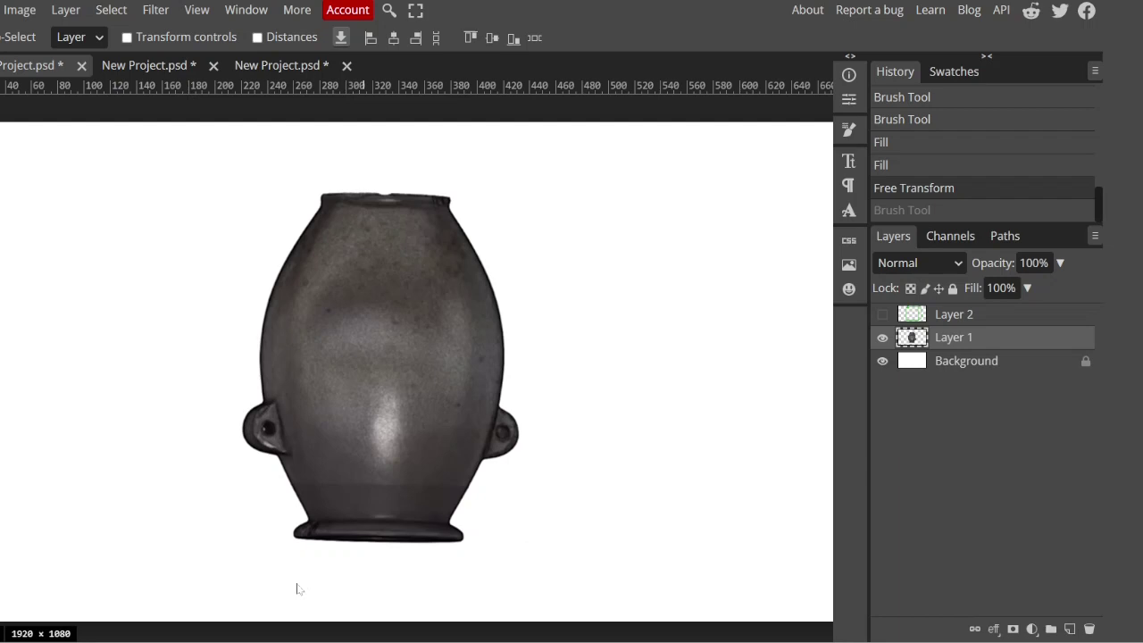
pyautogui.click(487, 544)
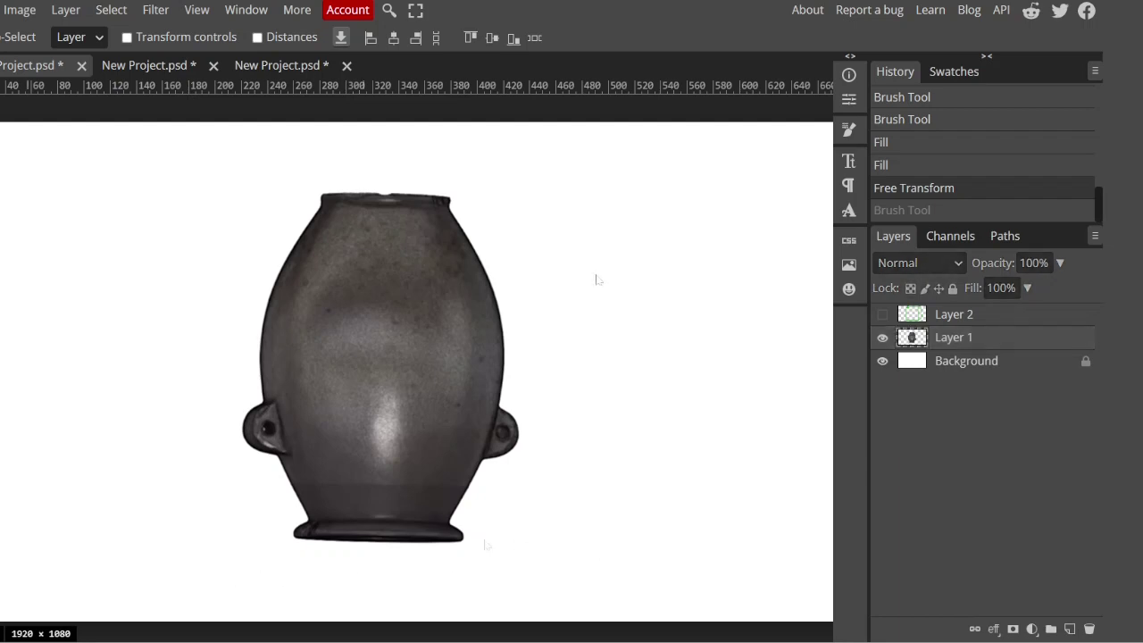